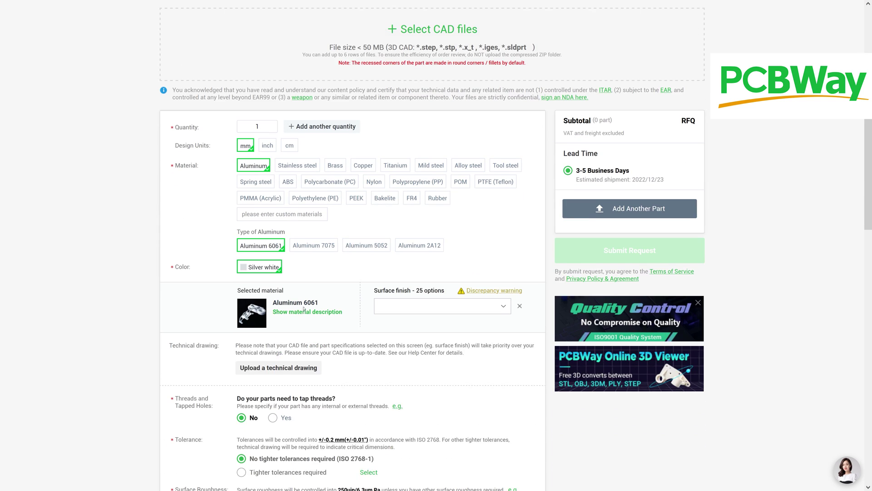
scroll(249, 279, "down", 1)
scroll(249, 279, "down", 2)
Choose Aluminum 7075 as the aluminum type and pick Bead Blast as the surface finish.
left_click(314, 98)
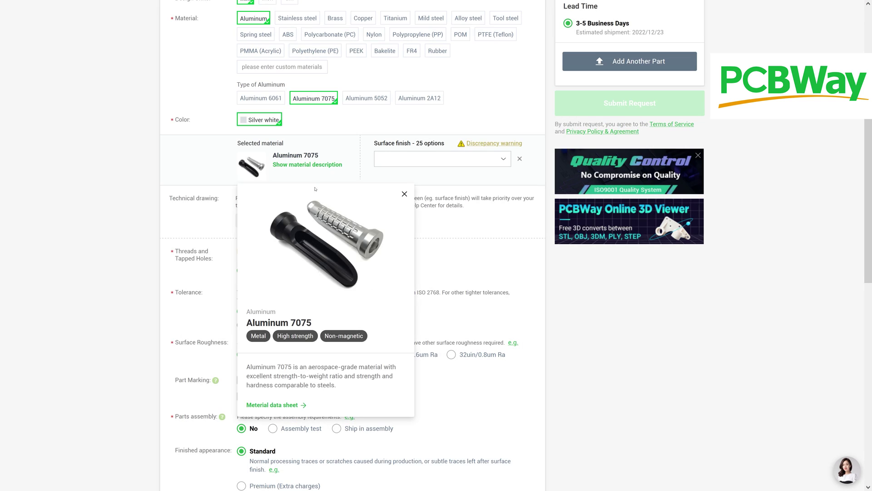
left_click(464, 159)
left_click(262, 234)
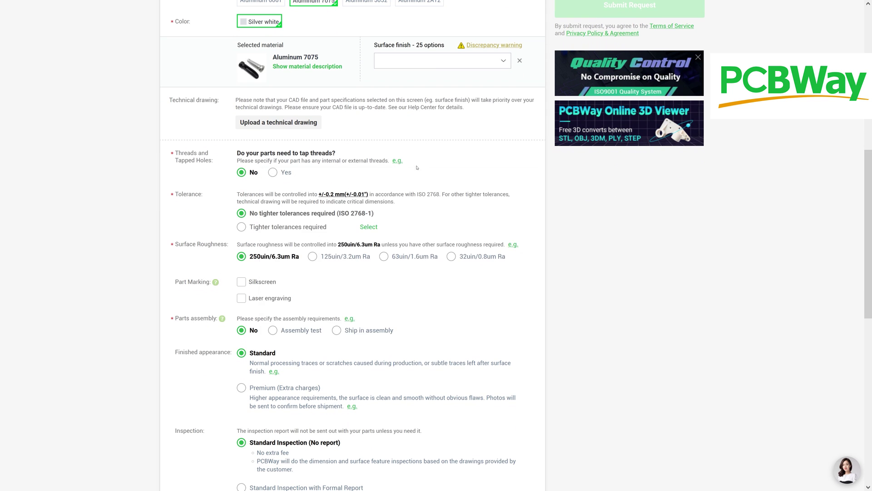
scroll(416, 167, "down", 1)
scroll(558, 221, "down", 2)
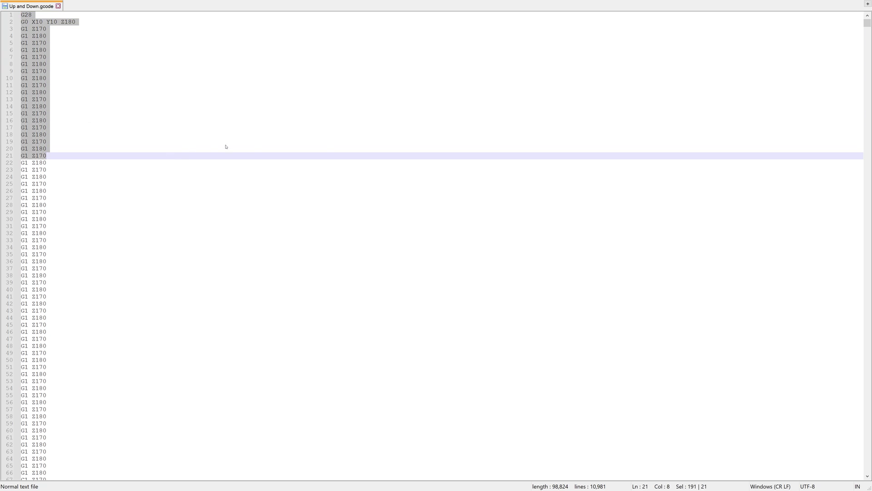
mouse_move(868, 23)
left_mouse_down()
mouse_move(852, 127)
mouse_move(844, 469)
left_mouse_up()
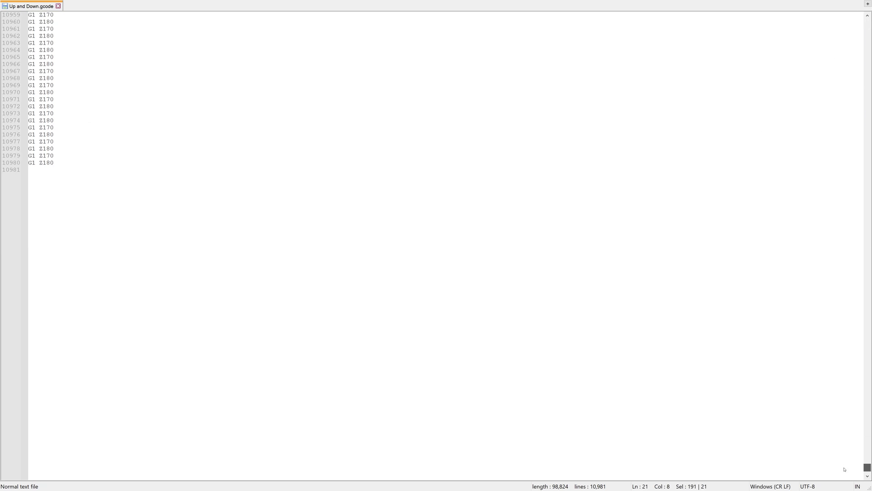